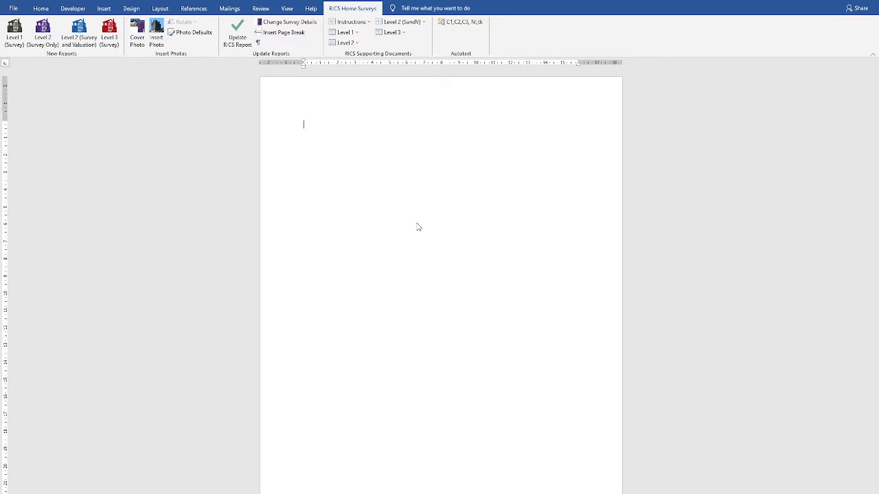
Try to add a cover photo and a body photo to the blank document.
click(143, 35)
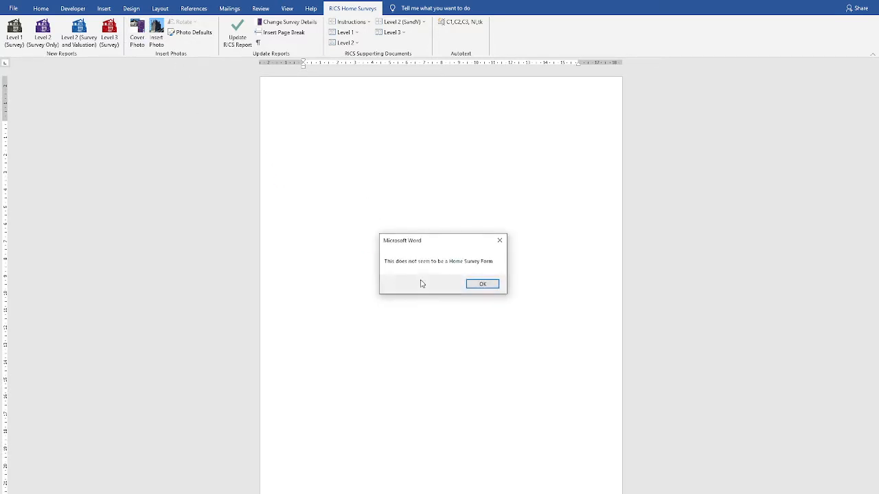
click(476, 285)
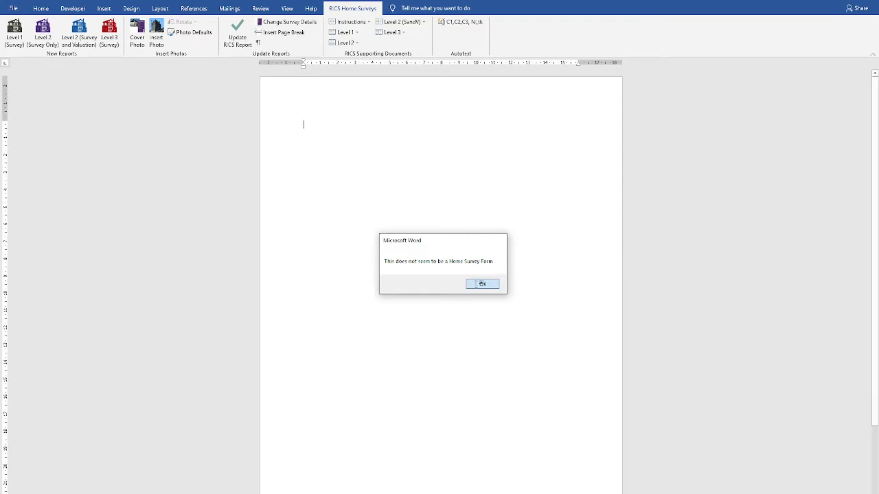
click(158, 38)
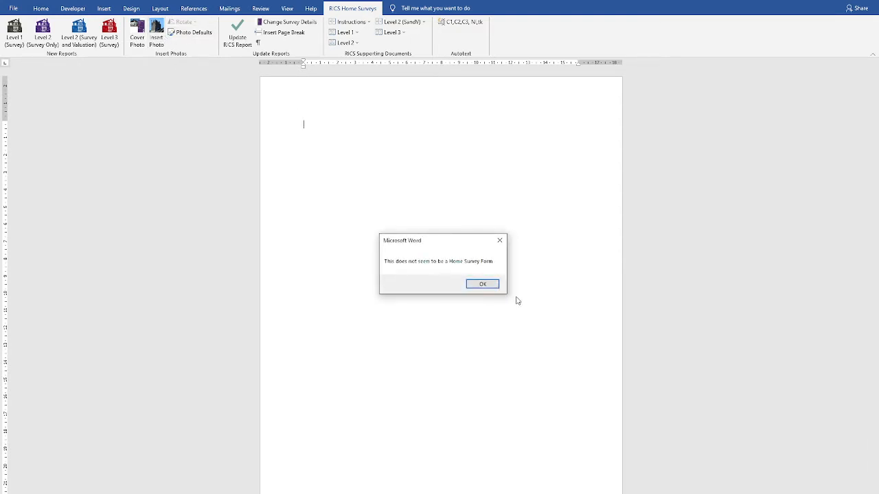
click(490, 284)
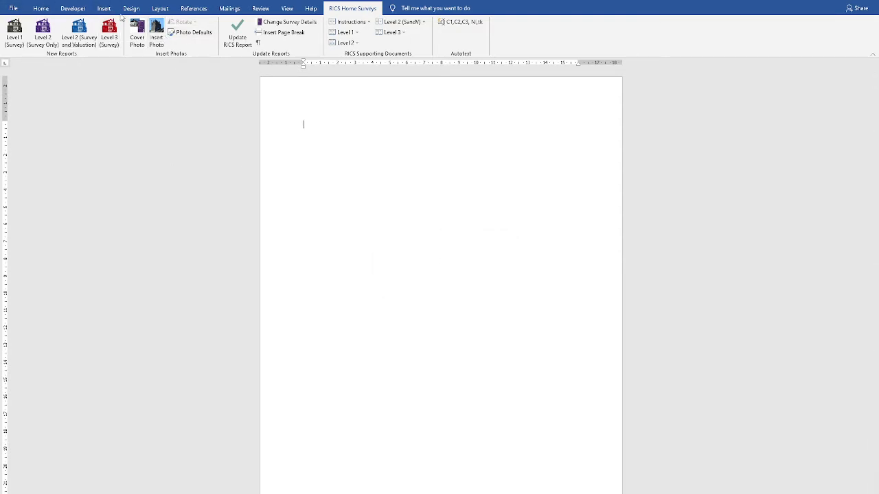
Open the recent document Insert Photos demo doc.docx and bring up its RICS Home Surveys tools.
click(13, 9)
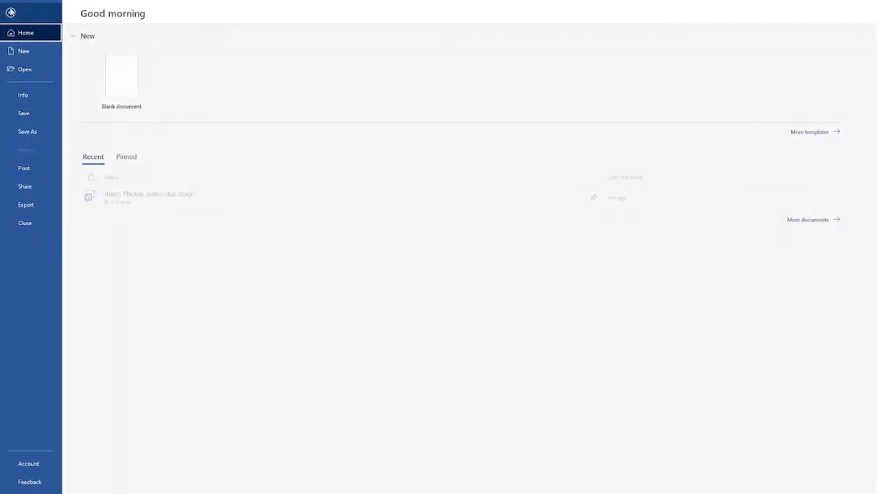
click(109, 194)
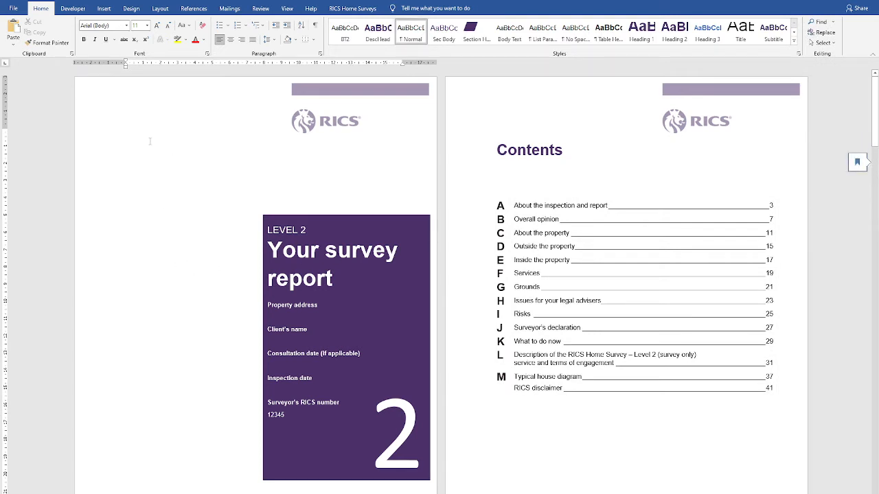
click(343, 9)
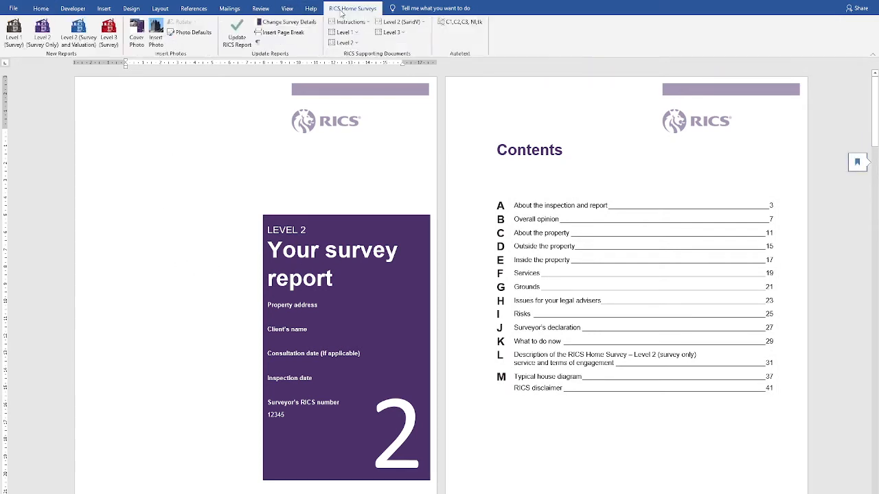
Choose the Two Landscape Photos layout for the survey report's cover page.
click(134, 36)
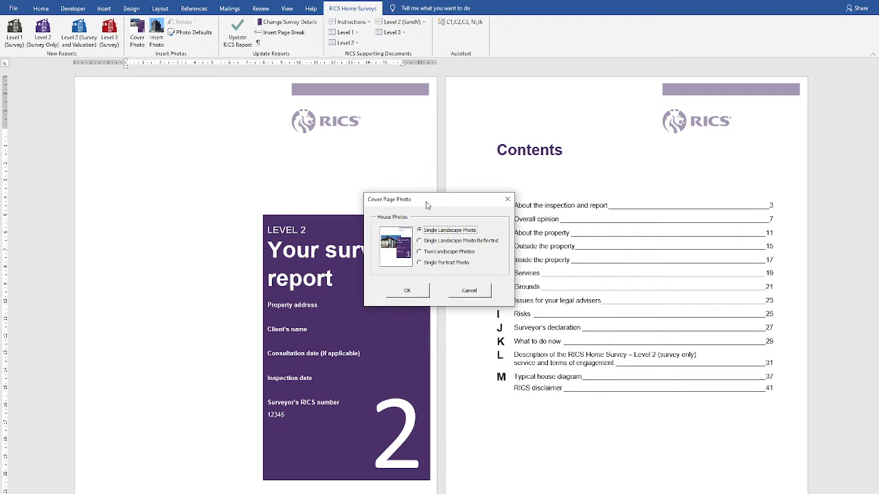
drag(427, 205, 203, 167)
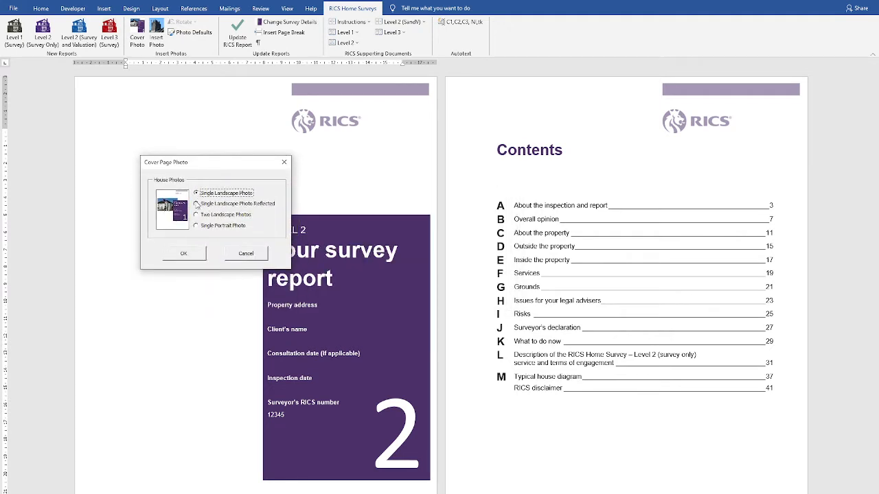
click(196, 204)
click(198, 215)
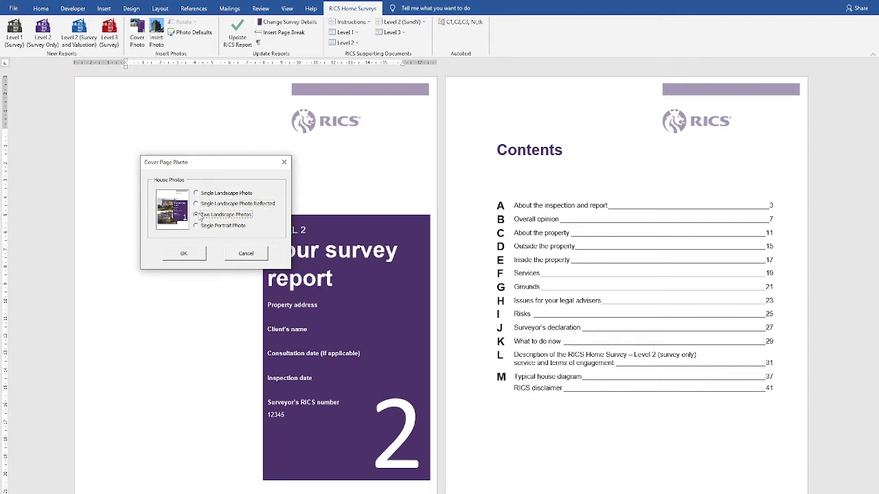
click(196, 226)
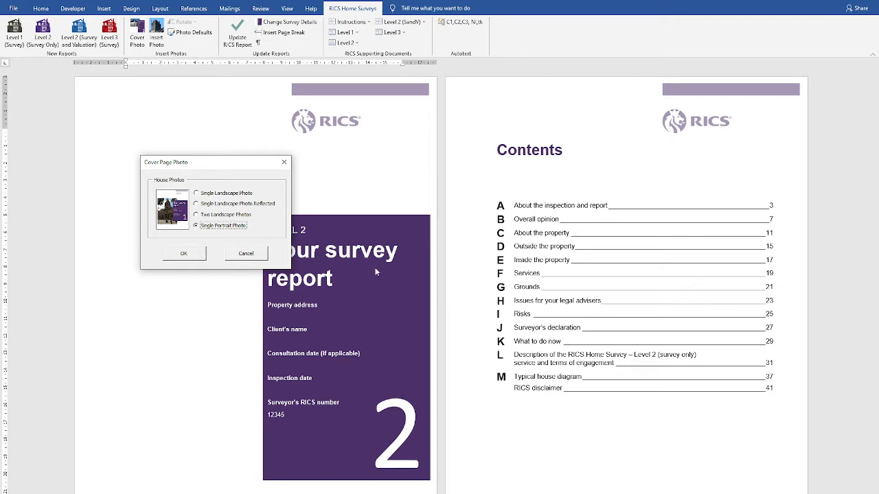
click(209, 214)
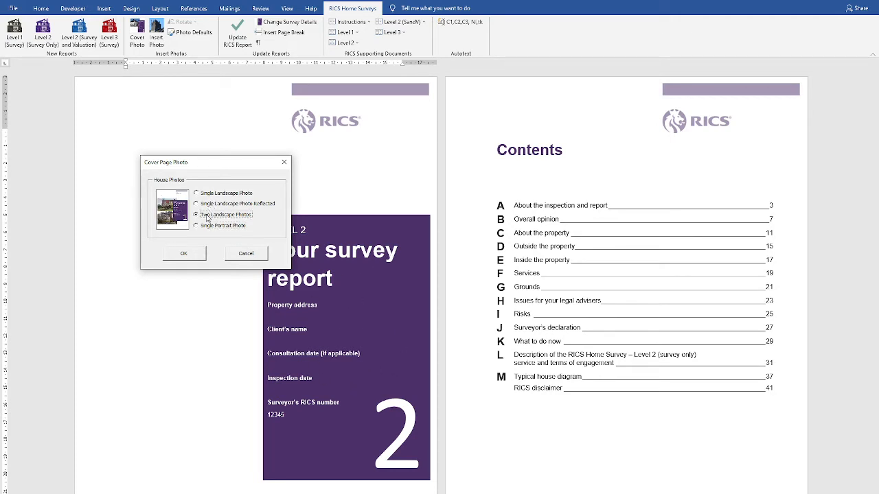
click(193, 257)
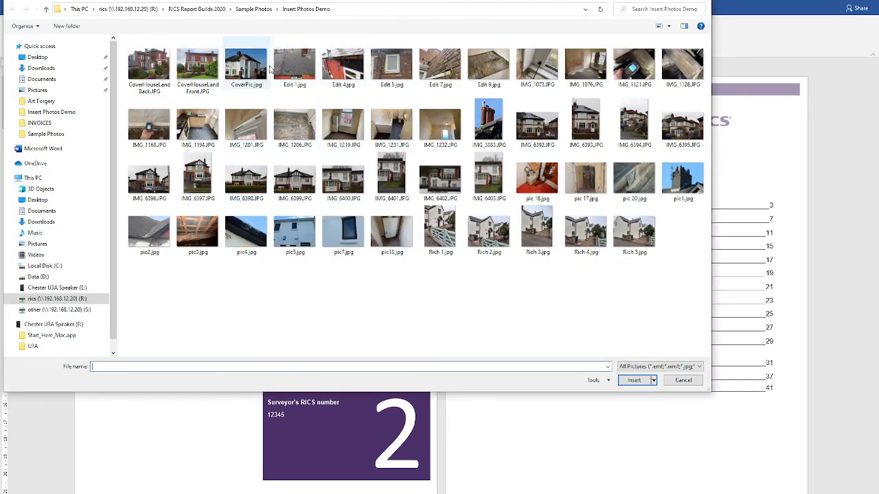
Insert CoverPic.jpg as the first cover photo and pic5.jpg as the second.
click(244, 68)
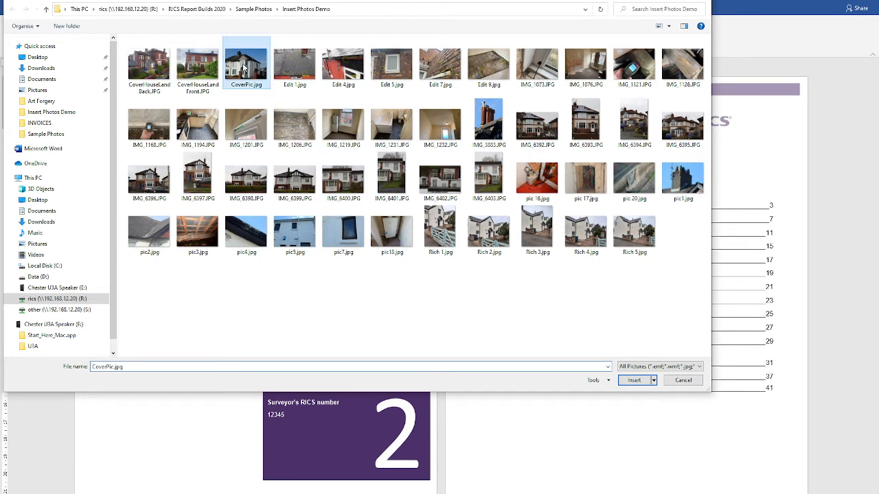
click(633, 380)
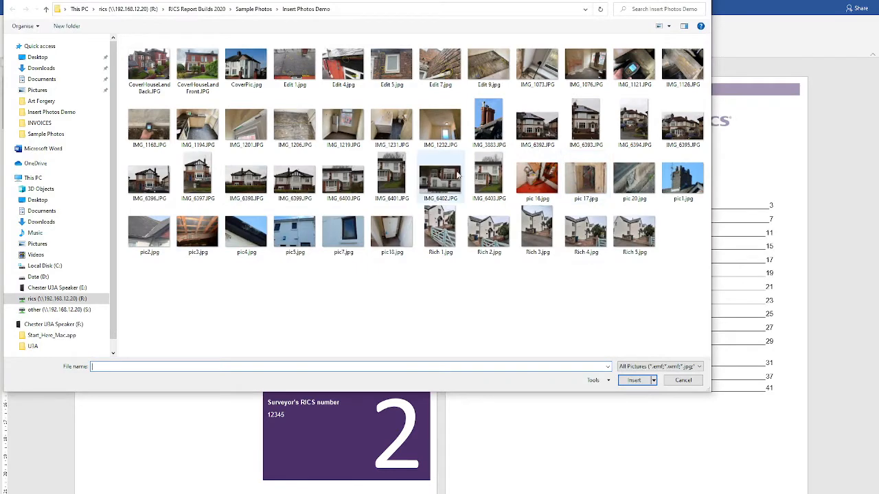
click(293, 235)
click(633, 380)
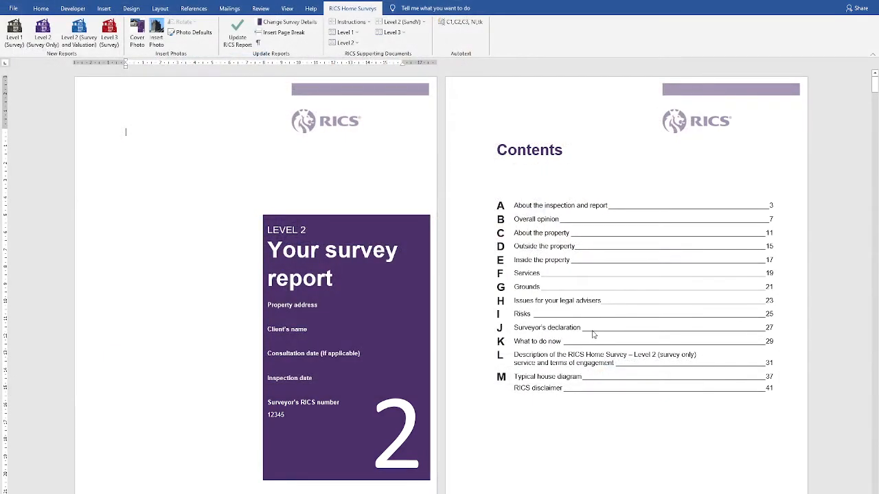
scroll(176, 228, down, 1)
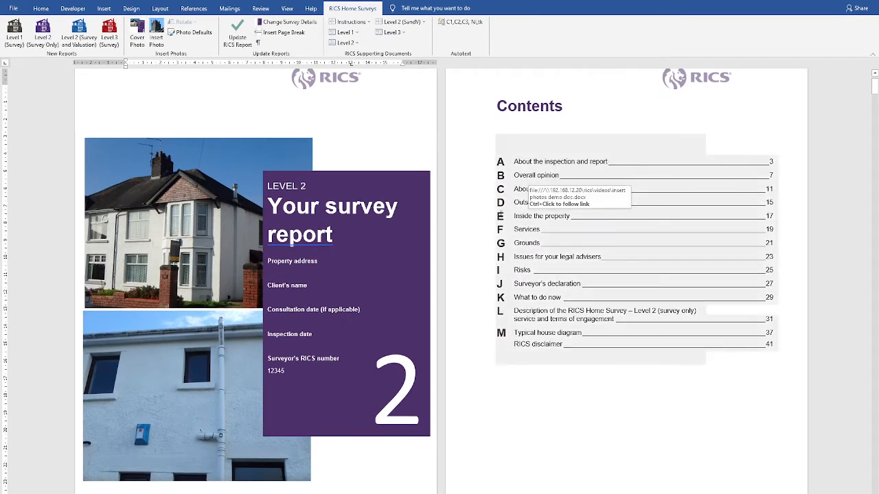
Go to the D1 Chimney stacks text and apply photo defaults of kept aspect ratio, 7 cm width, wrapped text, left alignment and borders off.
ctrl+click(524, 204)
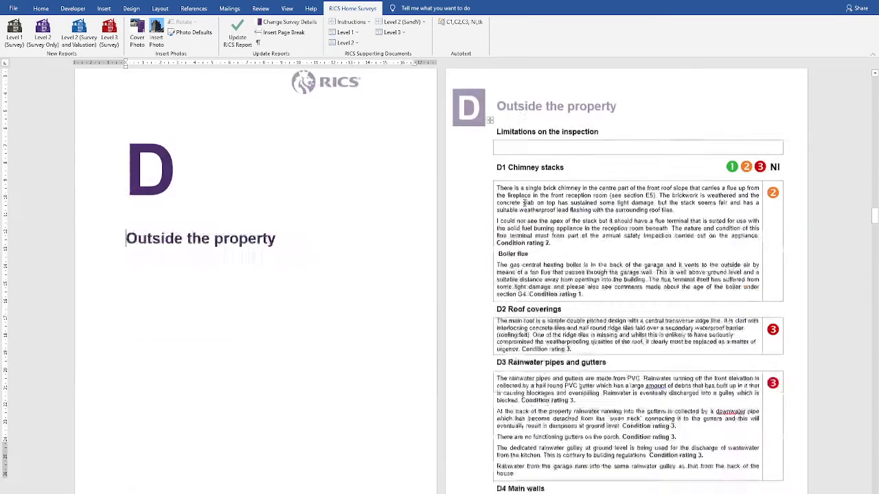
scroll(434, 254, down, 2)
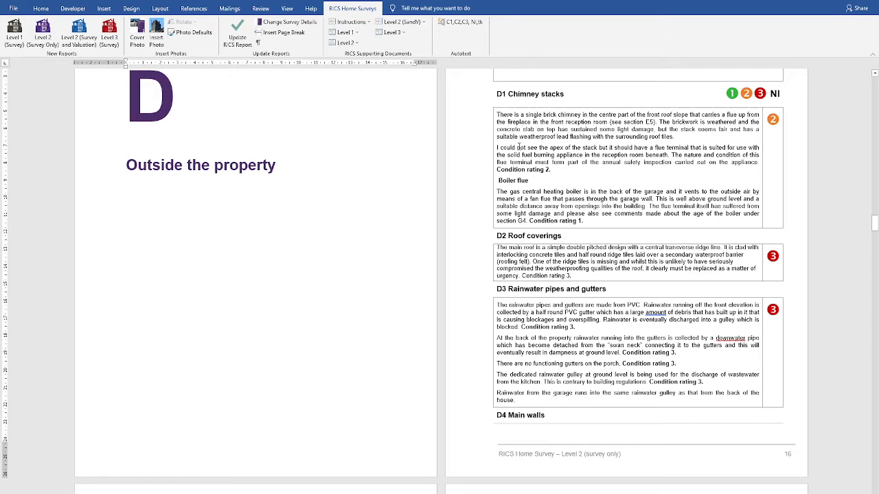
click(751, 237)
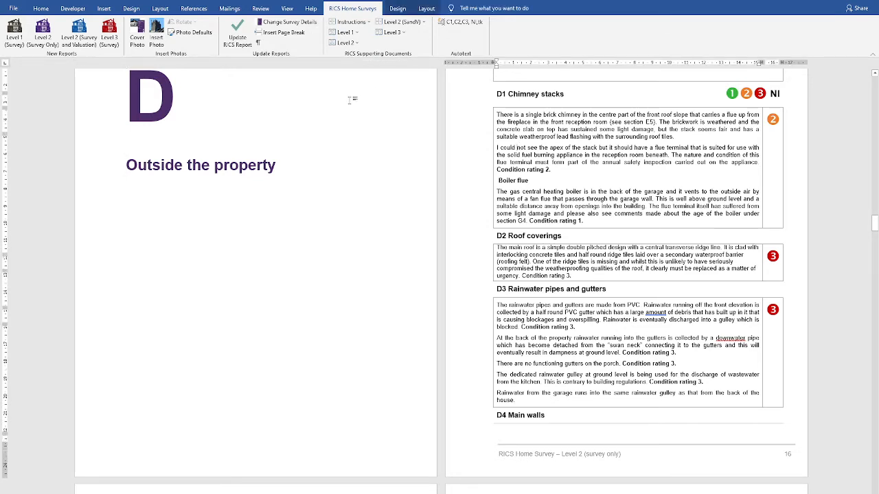
click(185, 33)
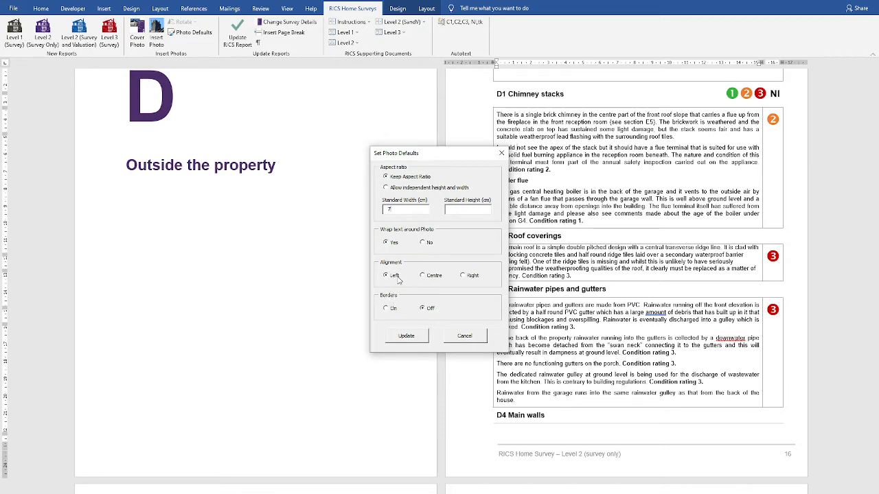
click(421, 336)
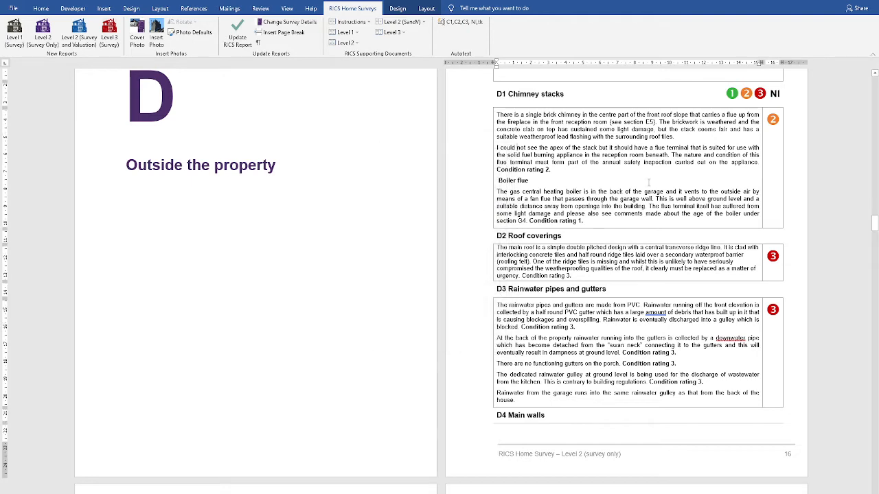
Insert the photo pic1.jpg into the D1 Chimney stacks text.
click(156, 35)
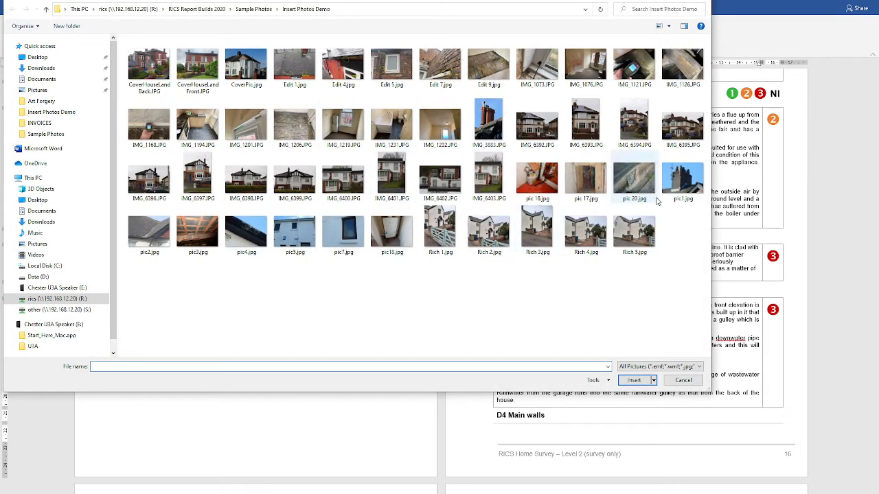
click(684, 188)
click(634, 380)
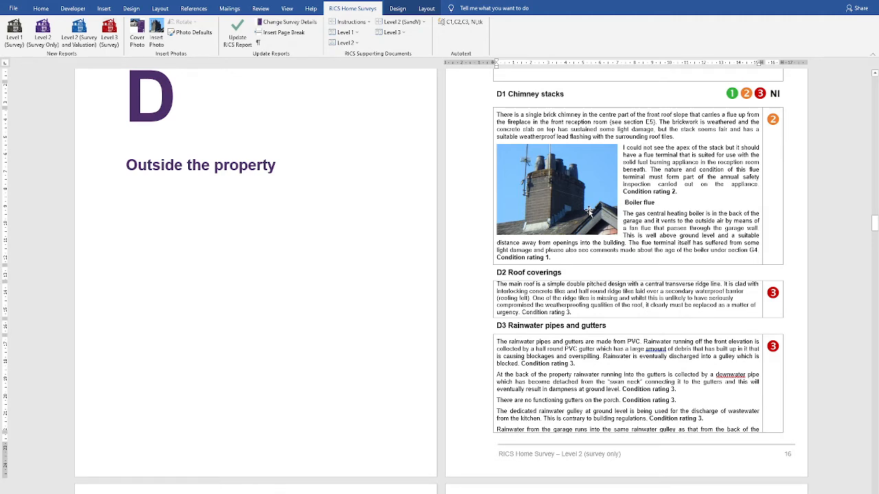
Move the chimney photo to the right side of the D1 text and enlarge it to about 9 cm wide.
drag(589, 212, 730, 208)
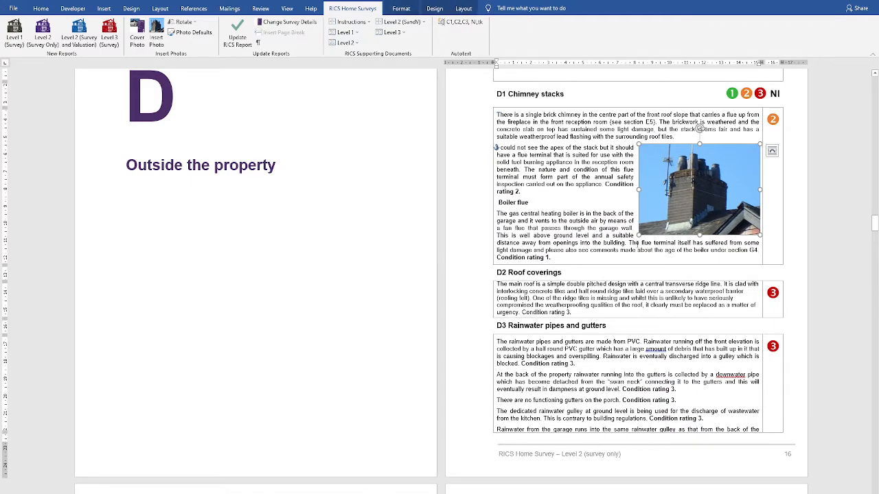
drag(639, 235, 601, 263)
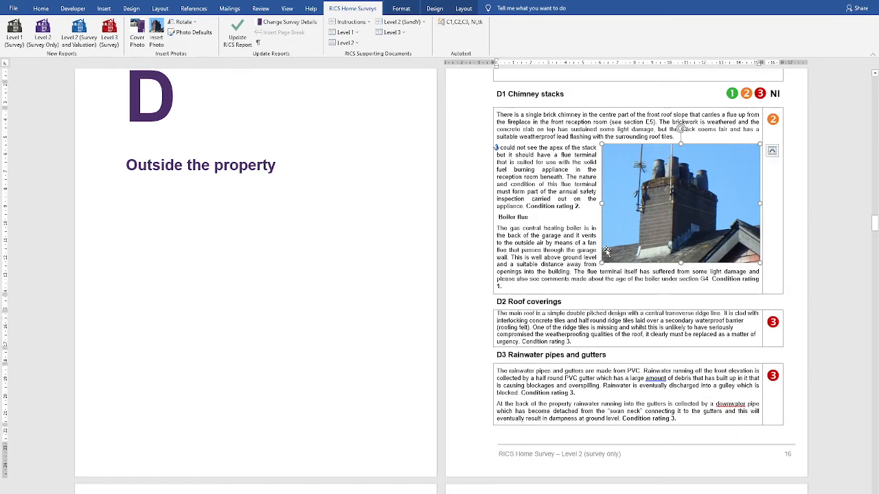
Set the chimney photo's text wrapping to Top and Bottom.
right_click(644, 199)
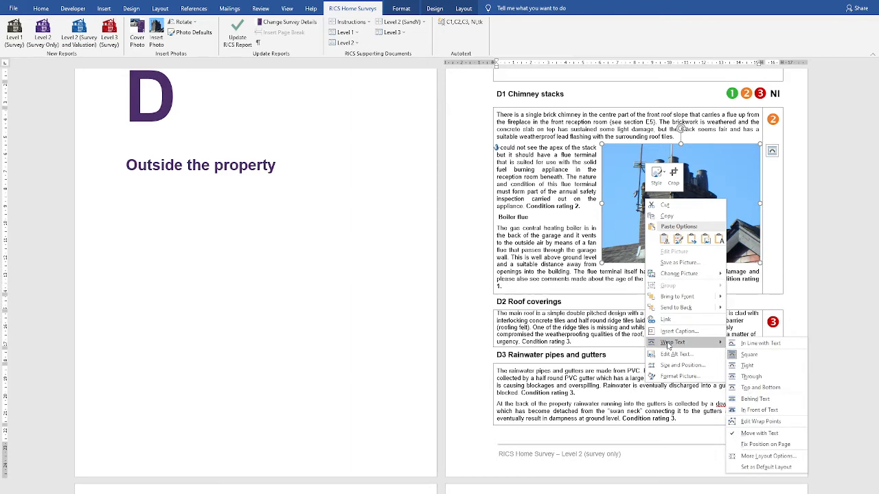
mouse_move(701, 343)
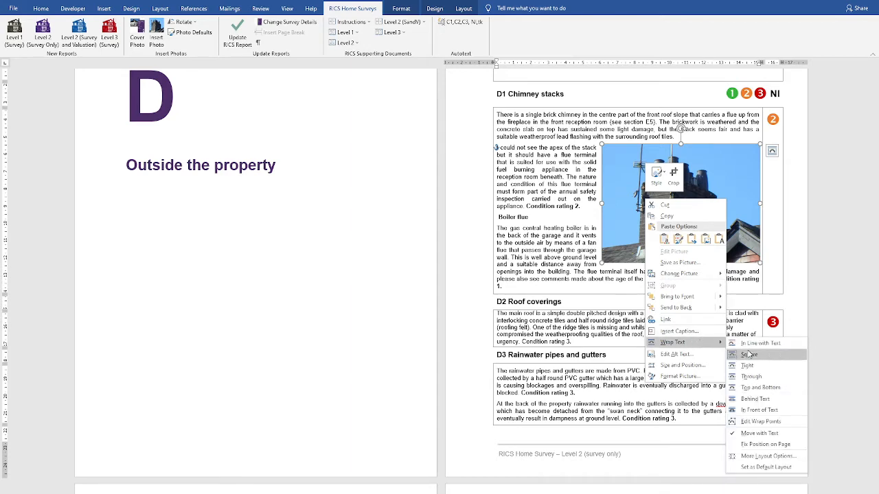
click(749, 355)
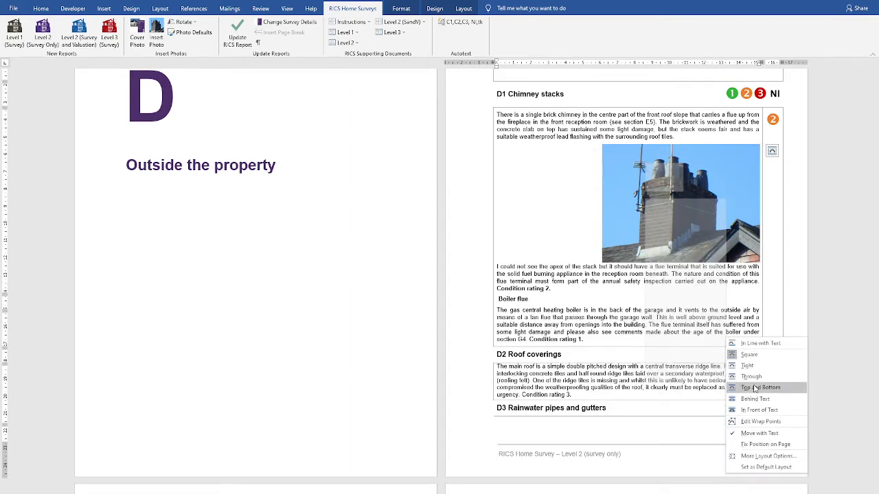
click(755, 388)
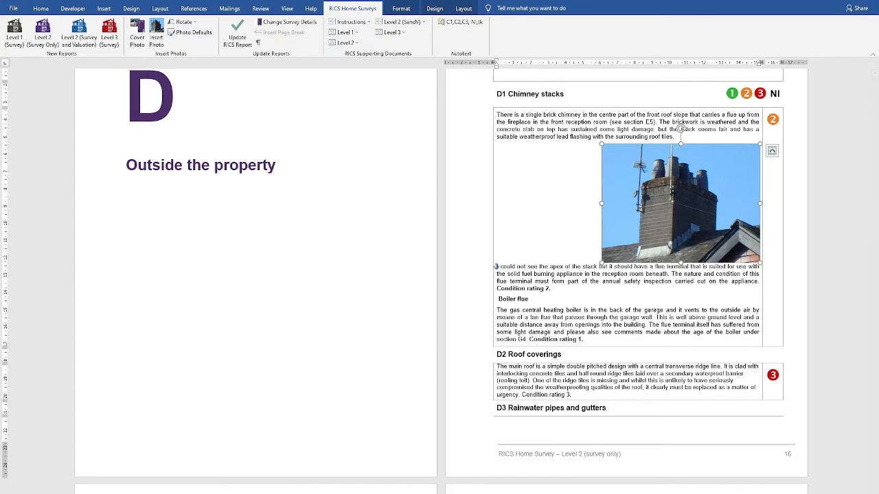
Insert the photo Edit 7.jpg at the start of the D3 rainwater pipes and gutters text on page 17.
scroll(599, 236, down, 1)
scroll(599, 238, down, 5)
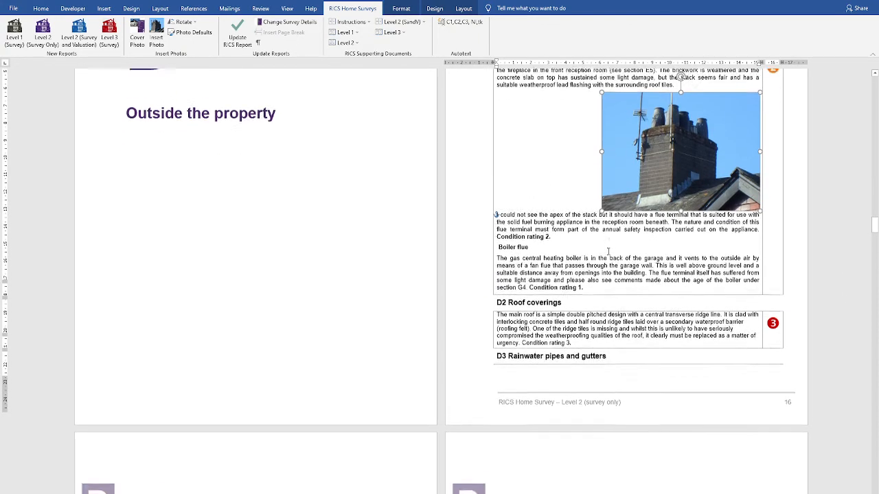
scroll(564, 283, down, 2)
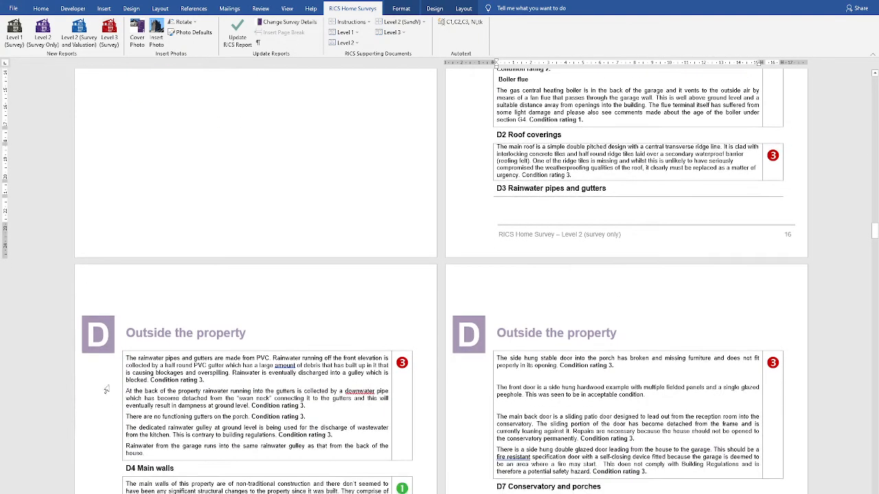
click(138, 359)
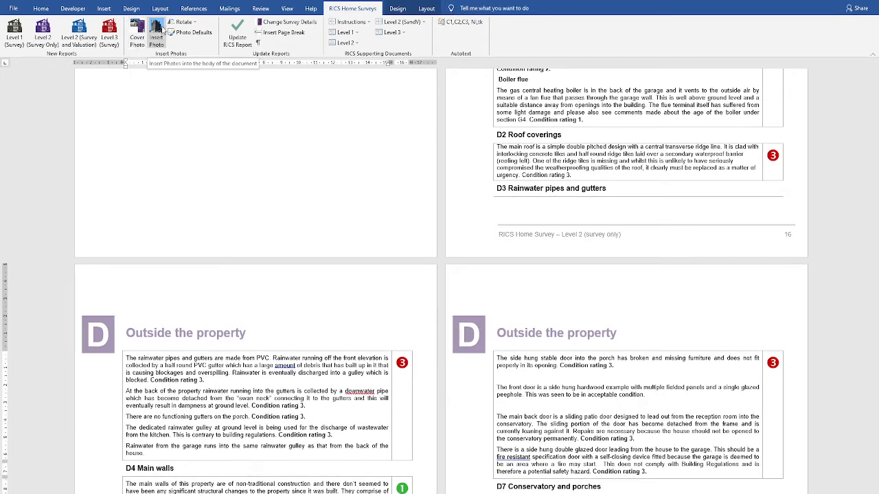
click(157, 29)
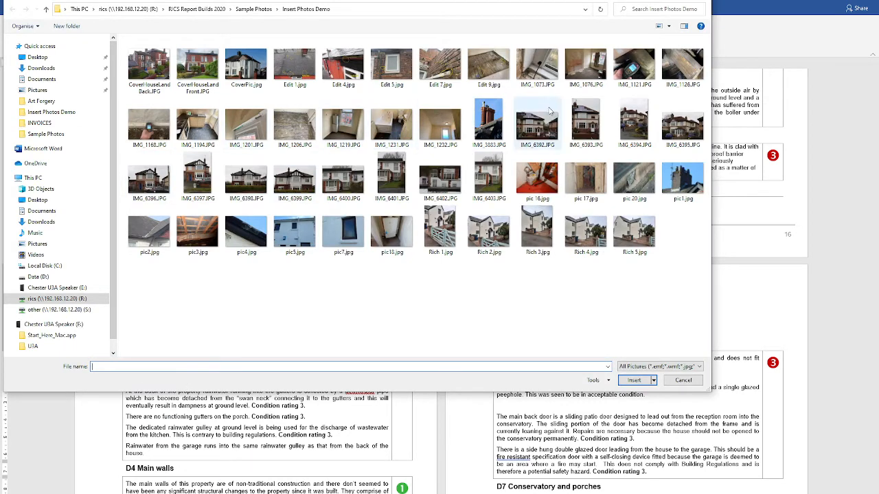
click(450, 63)
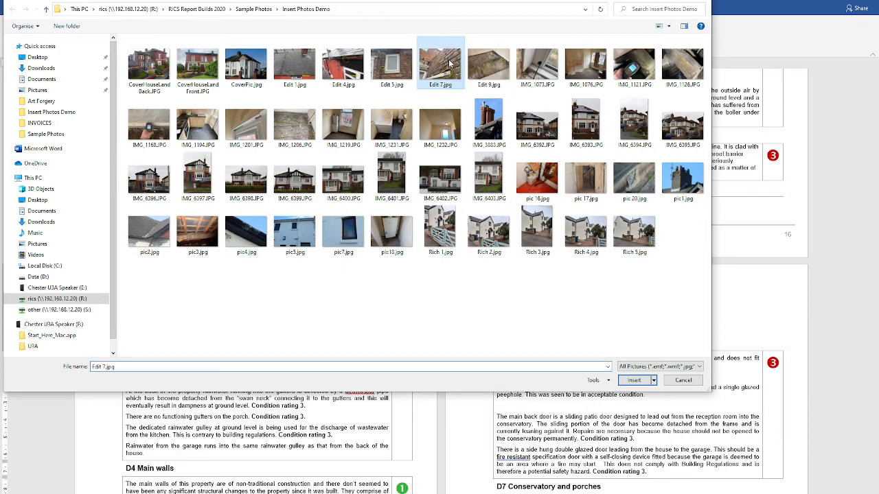
click(635, 383)
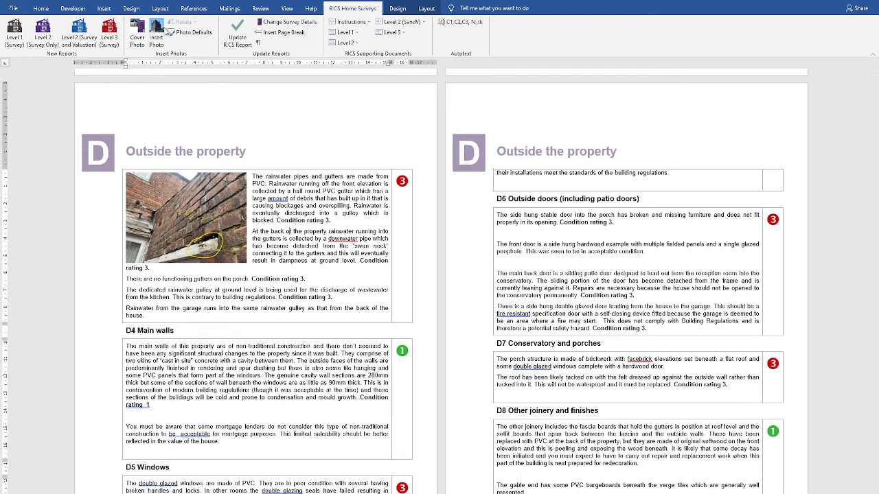
Insert IMG_1201.JPG into the D3 rainwater text and place it level with and to the right of the brick wall photo.
click(156, 31)
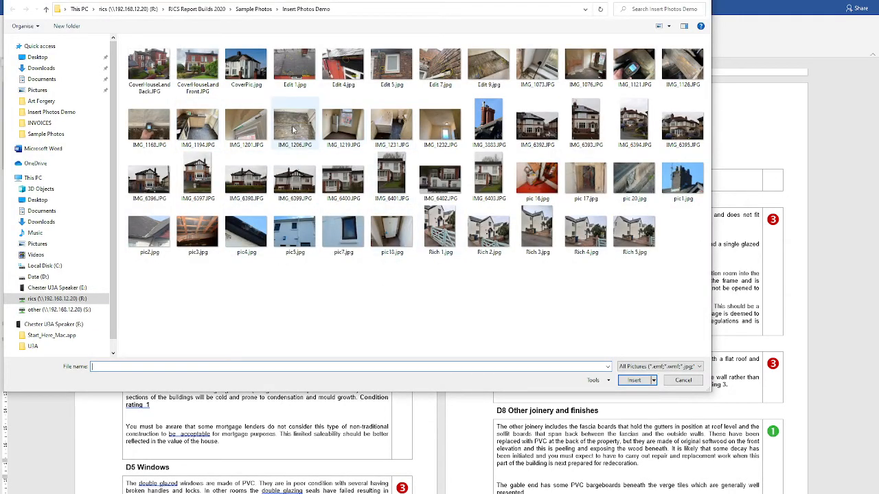
click(249, 124)
click(634, 379)
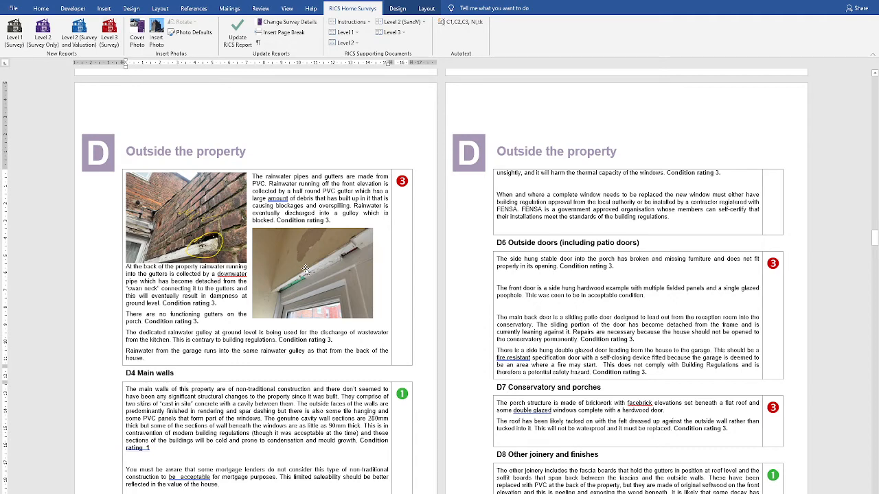
drag(309, 273, 320, 219)
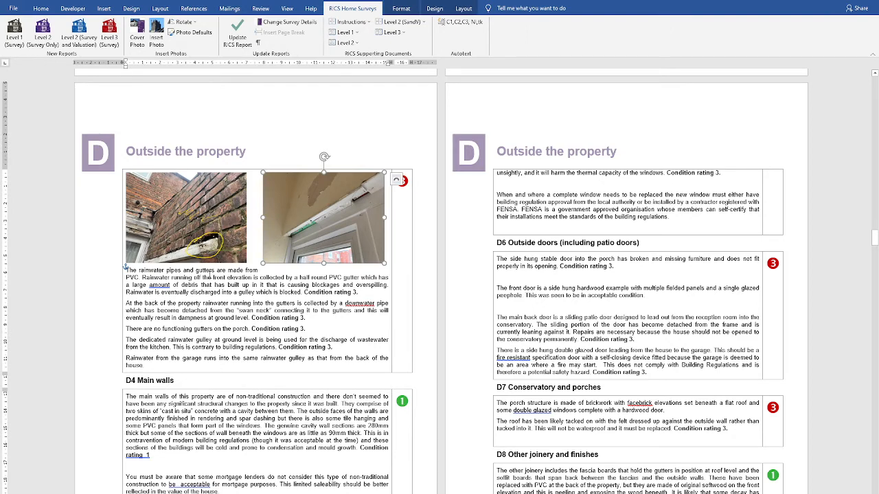
Set the text wrapping of the second D3 rainwater photo to Top and Bottom.
click(242, 282)
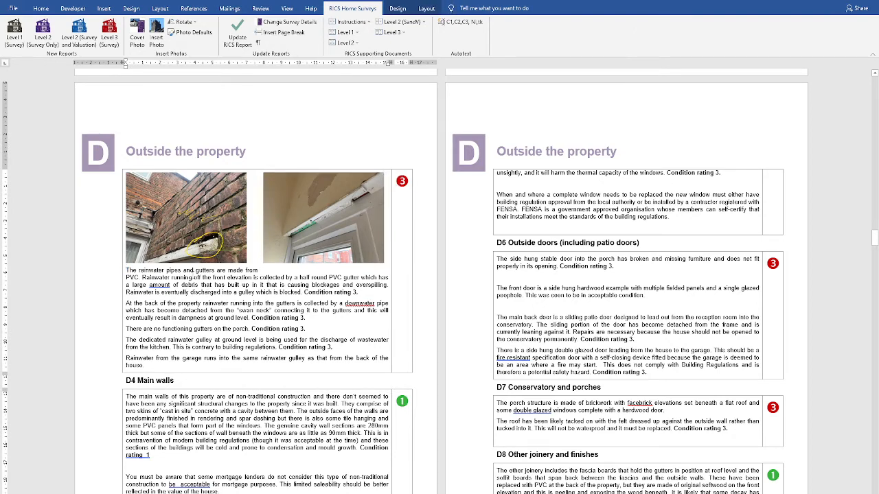
right_click(302, 221)
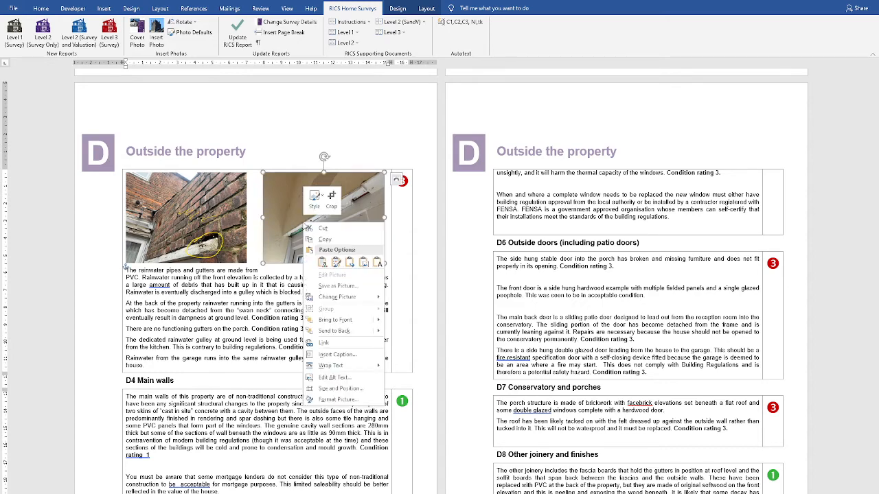
mouse_move(327, 366)
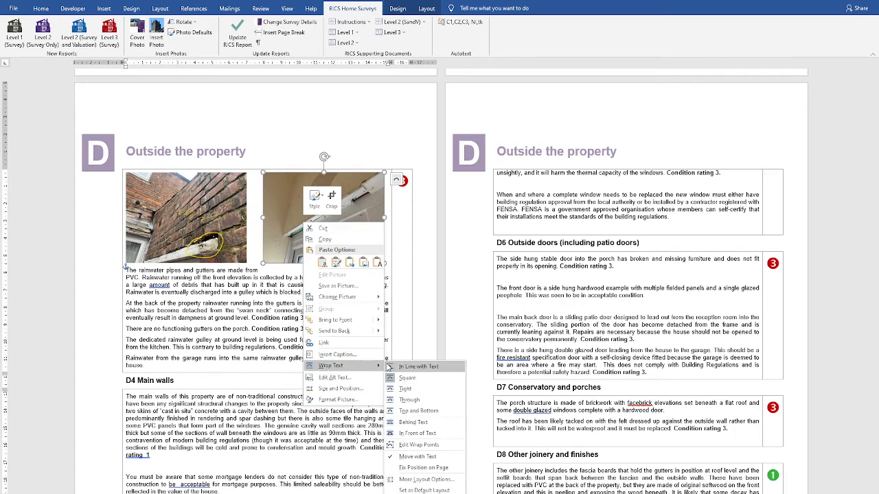
click(403, 414)
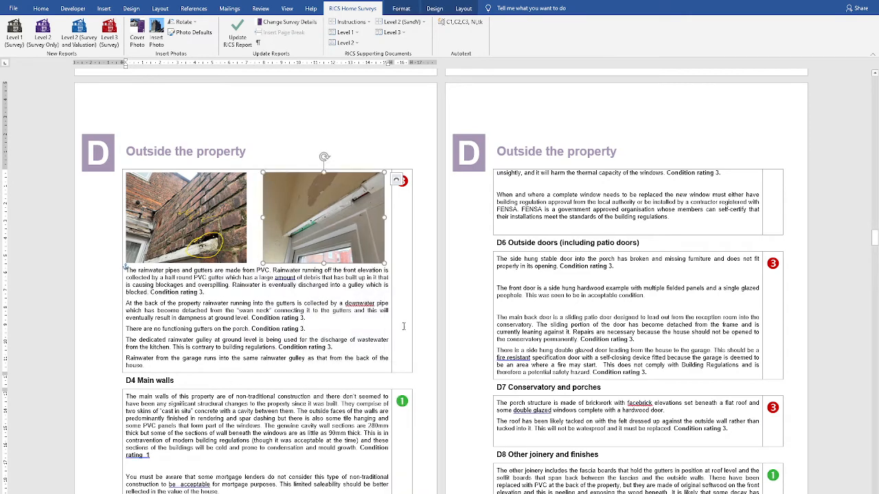
click(390, 142)
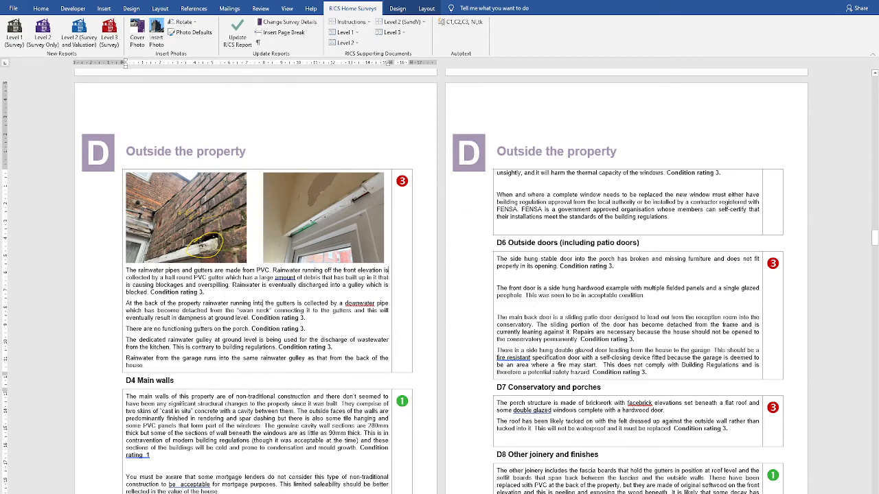
Insert the photo IMG_1126.JPG at the start of the D4 Main walls text.
scroll(229, 270, down, 2)
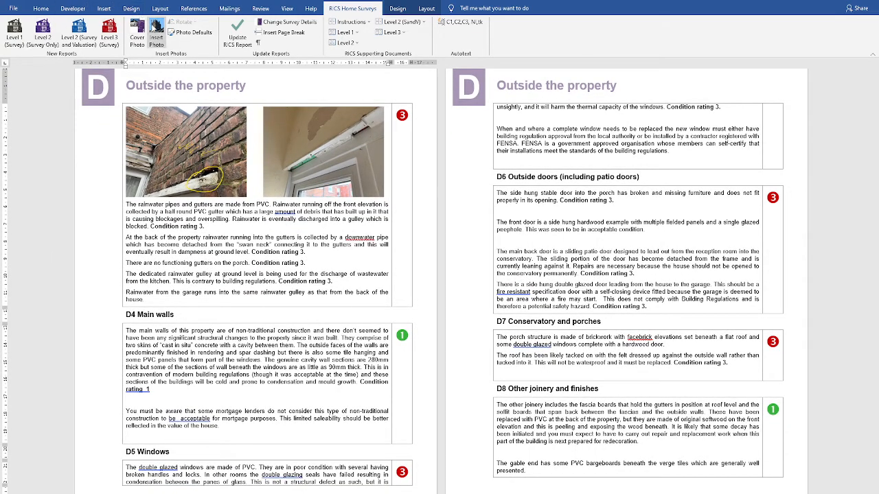
click(157, 27)
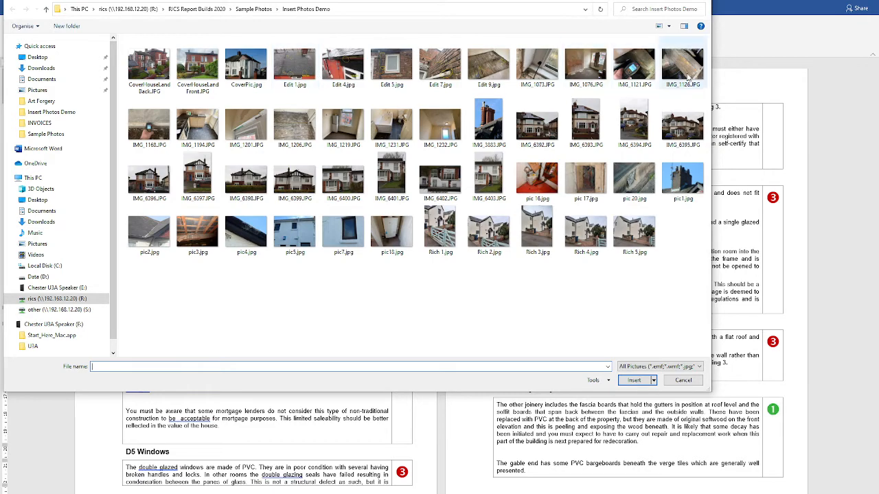
click(686, 77)
click(634, 380)
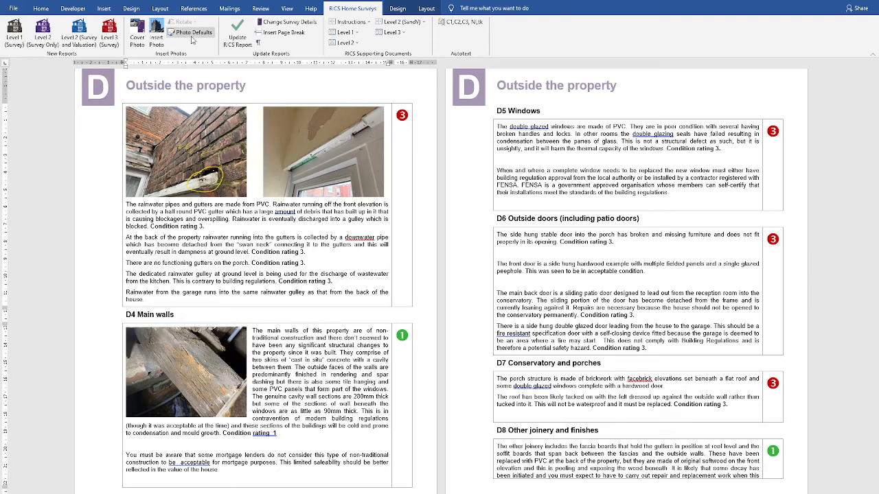
Rotate the D4 Main walls photo 90° clockwise to portrait and enlarge it slightly.
click(167, 331)
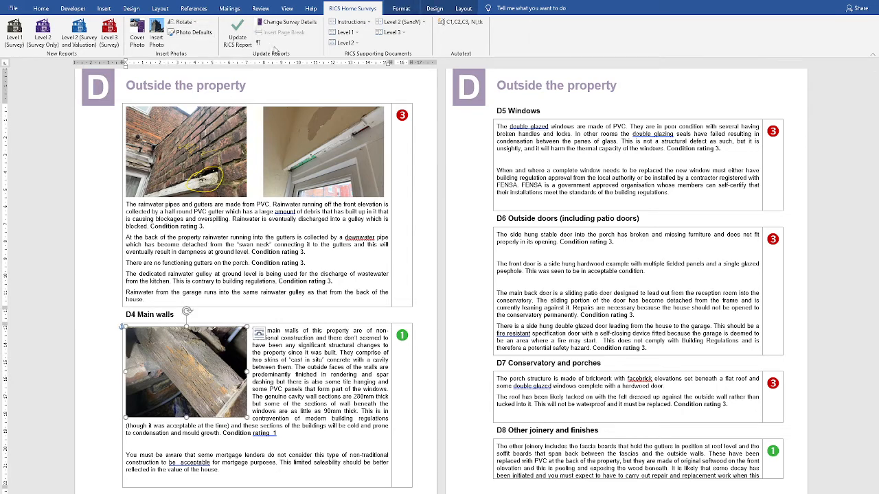
click(183, 21)
click(199, 32)
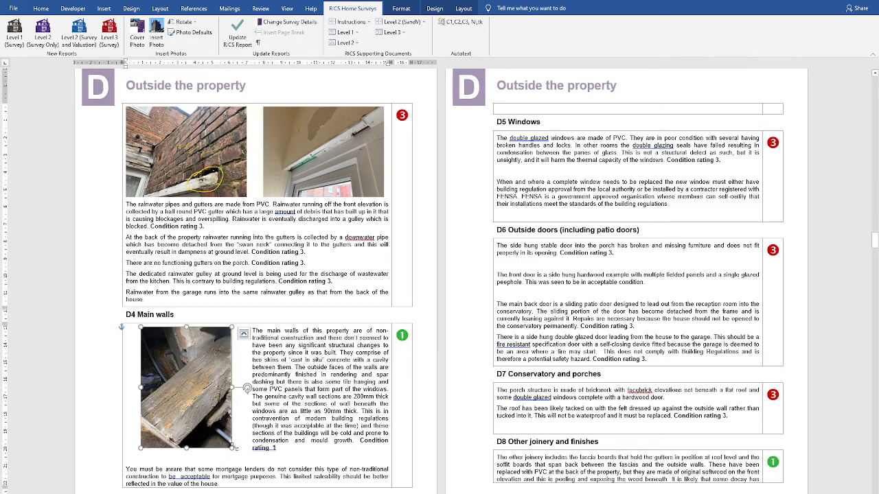
mouse_move(235, 447)
mouse_down()
mouse_move(244, 461)
mouse_move(240, 452)
mouse_up()
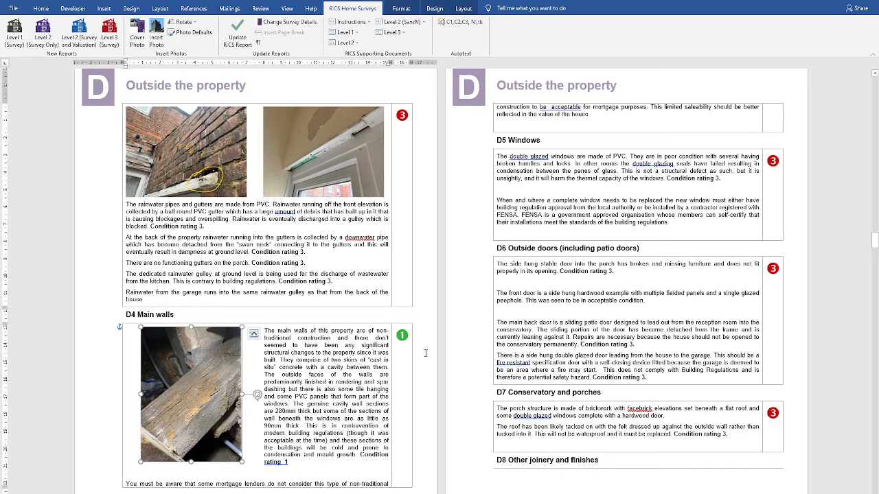
click(327, 391)
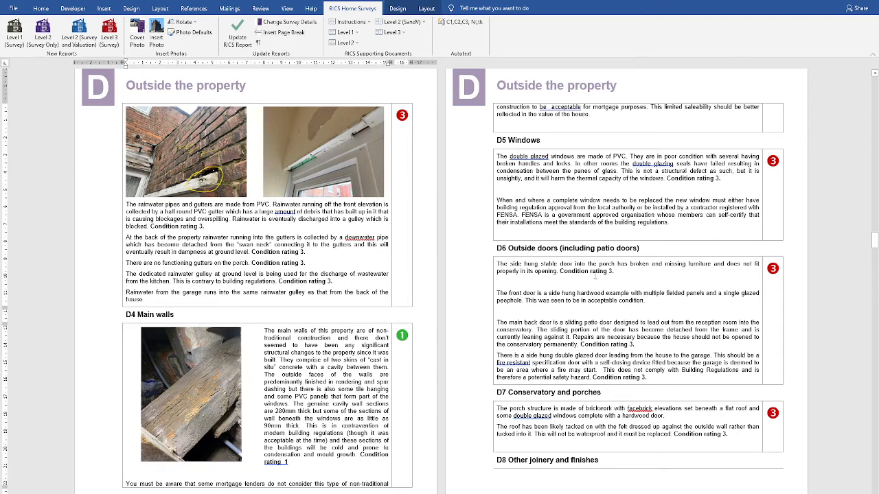
Insert IMG_1201.JPG as a standard Word picture in the first D6 Outside doors paragraph and shrink it to about 6 cm wide.
scroll(327, 392, down, 1)
click(523, 226)
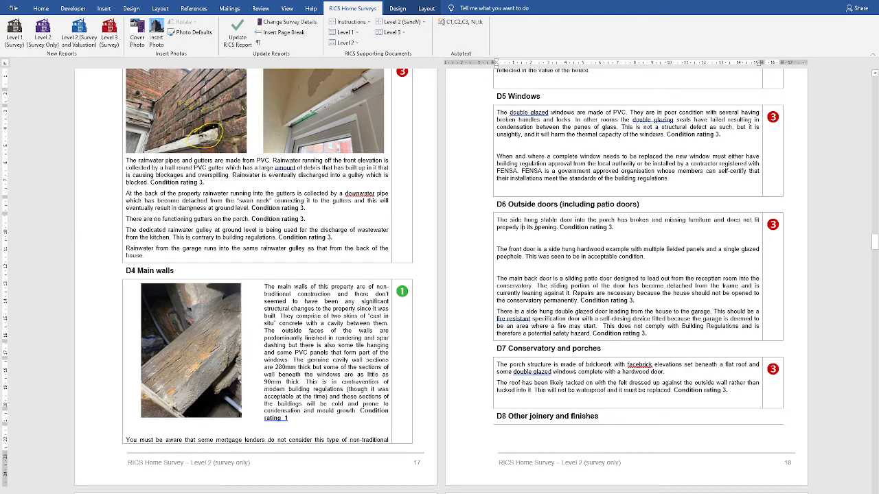
click(100, 8)
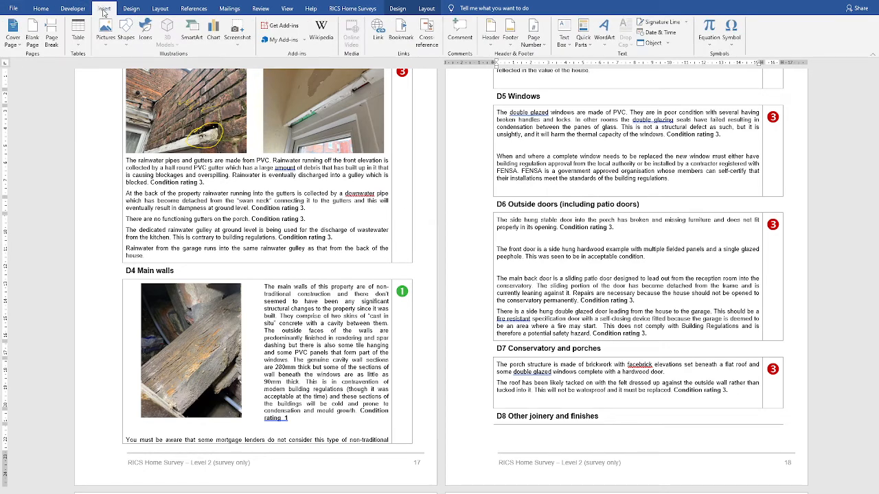
click(105, 32)
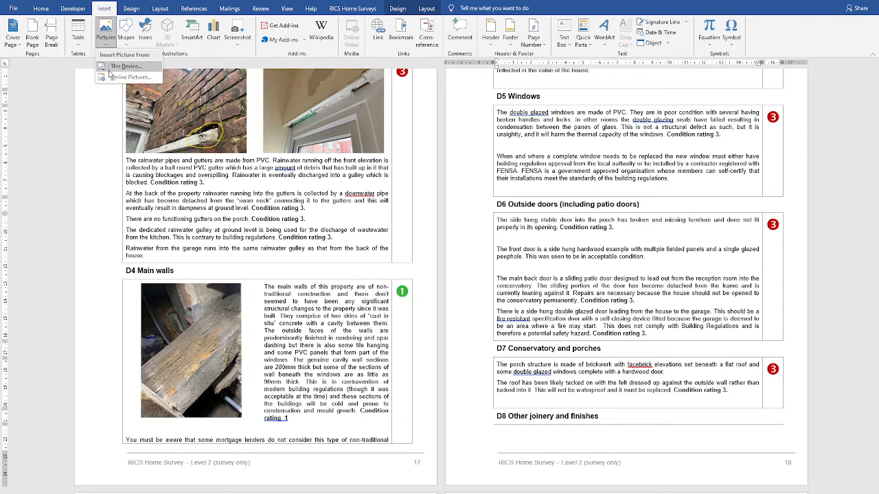
click(125, 66)
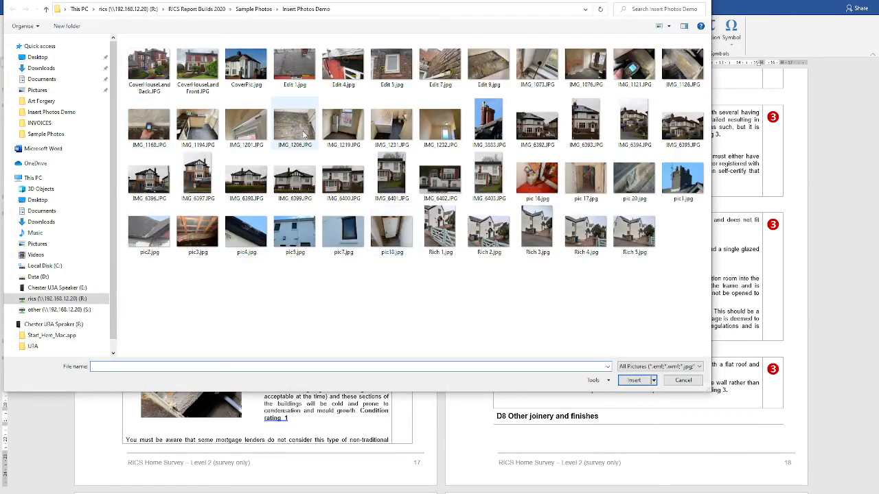
click(254, 134)
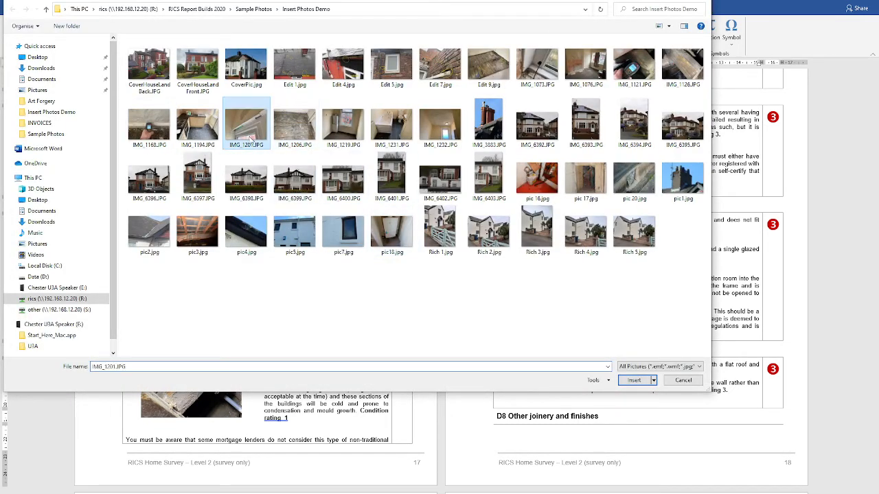
click(634, 380)
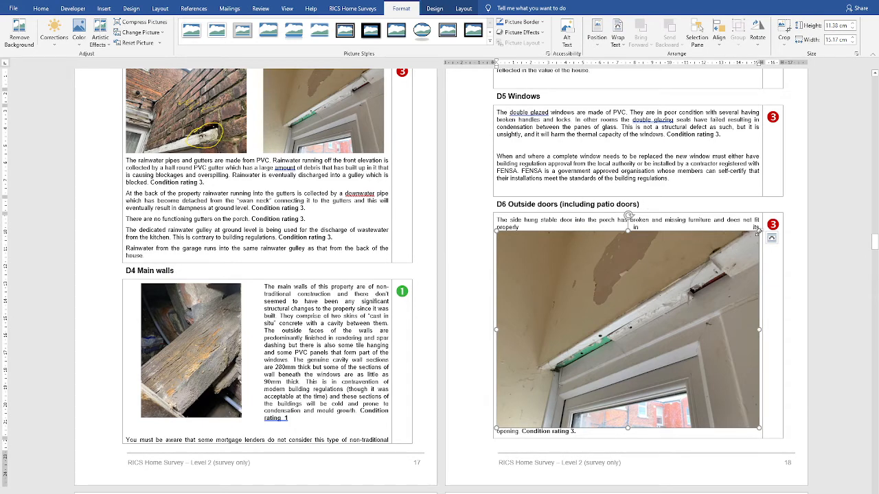
drag(759, 232, 555, 316)
drag(539, 371, 633, 302)
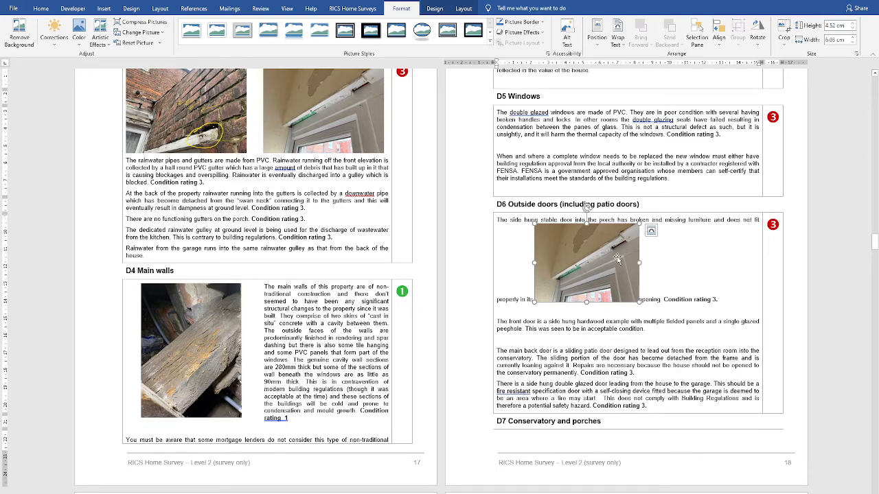
Try to move the standard picture below the first D6 paragraph, and delete it from the section.
drag(614, 257, 636, 257)
drag(626, 292, 582, 313)
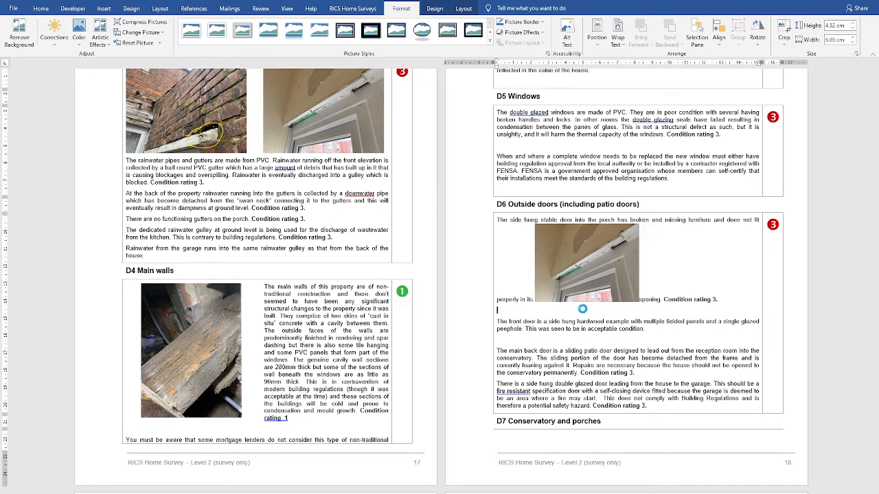
drag(569, 273, 560, 322)
click(526, 299)
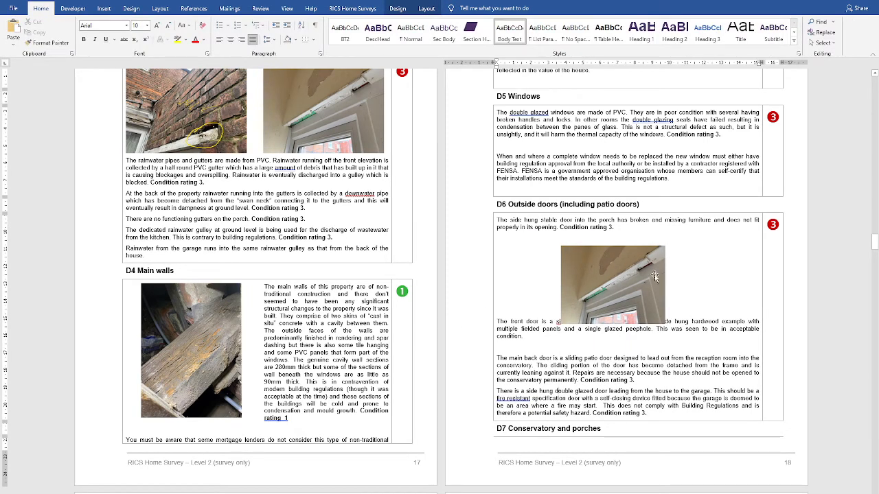
drag(642, 275, 589, 272)
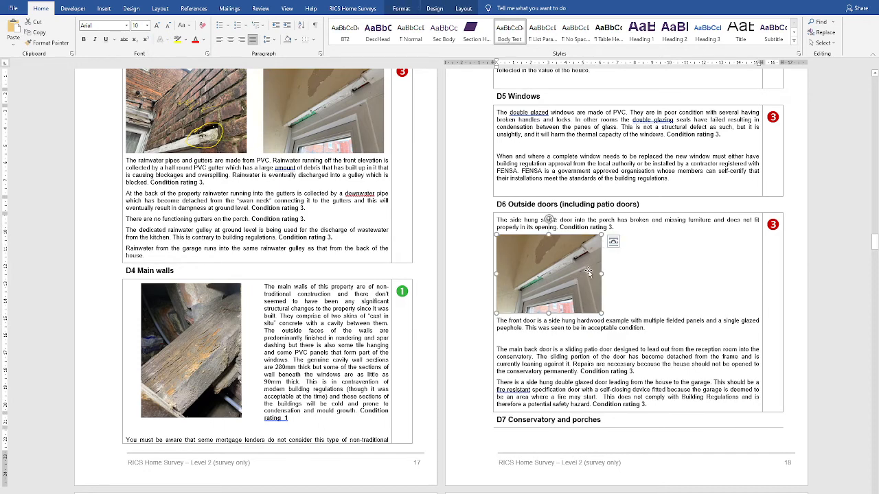
key(Delete)
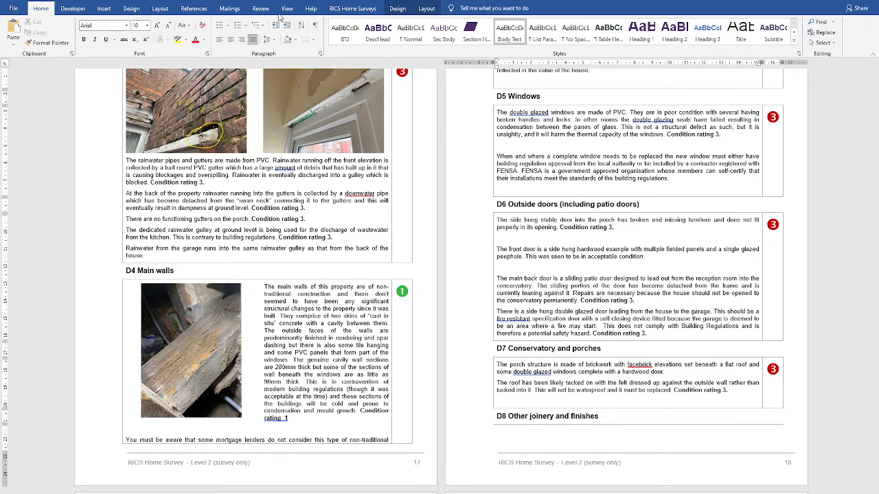
Insert pic4.jpg with the RICS photo command into the D6 Outside doors text and move it to the text's right side.
click(352, 9)
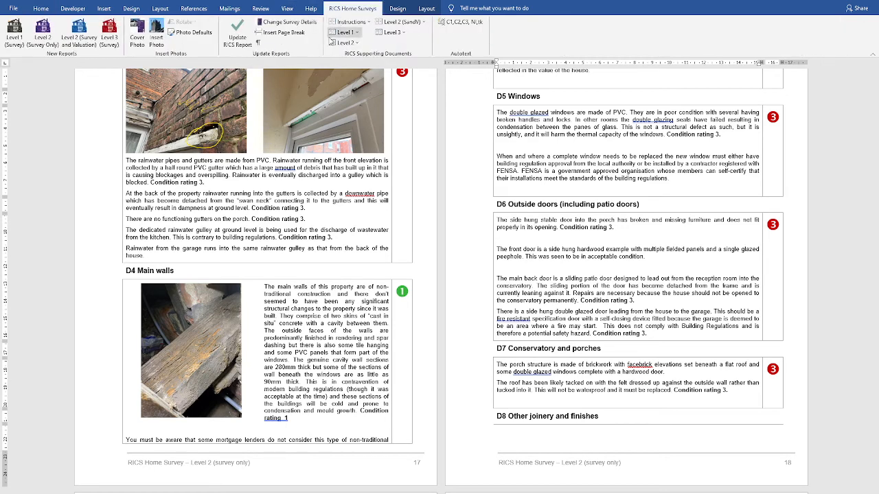
click(156, 33)
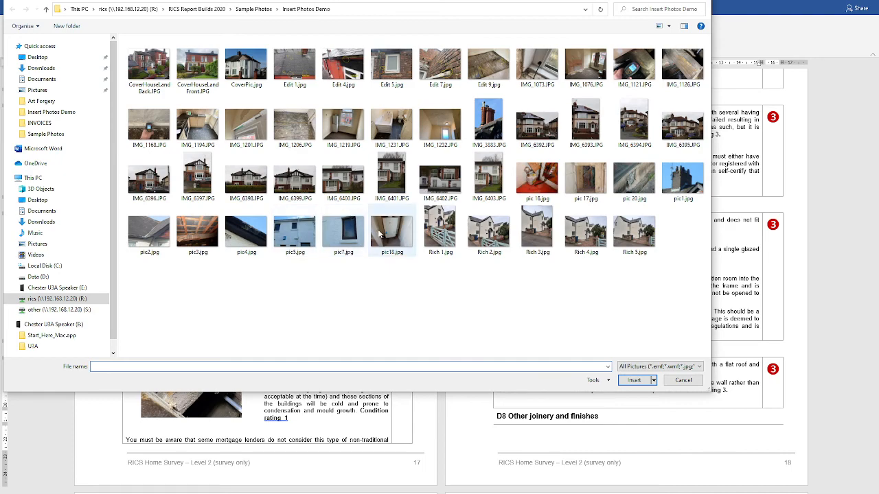
click(246, 240)
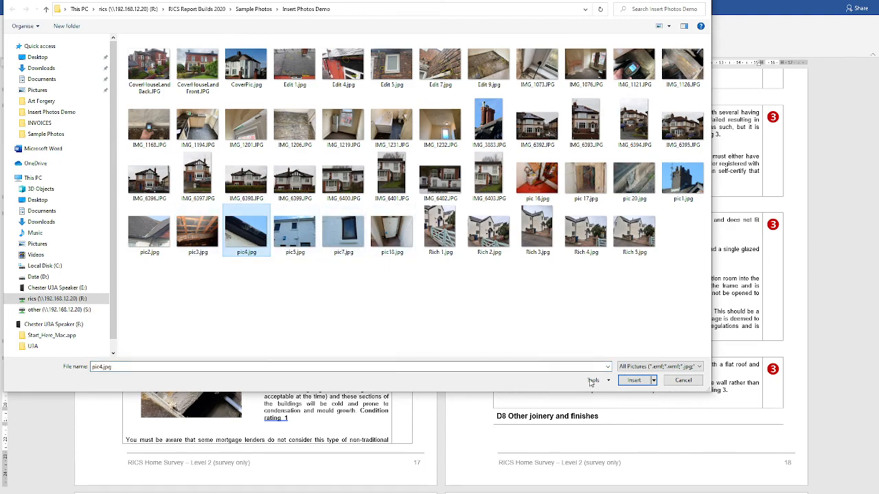
click(633, 379)
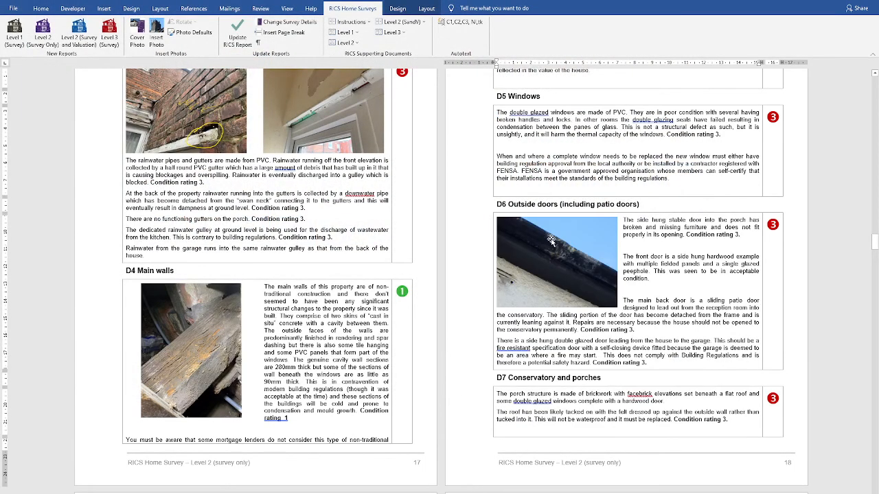
drag(538, 257, 680, 256)
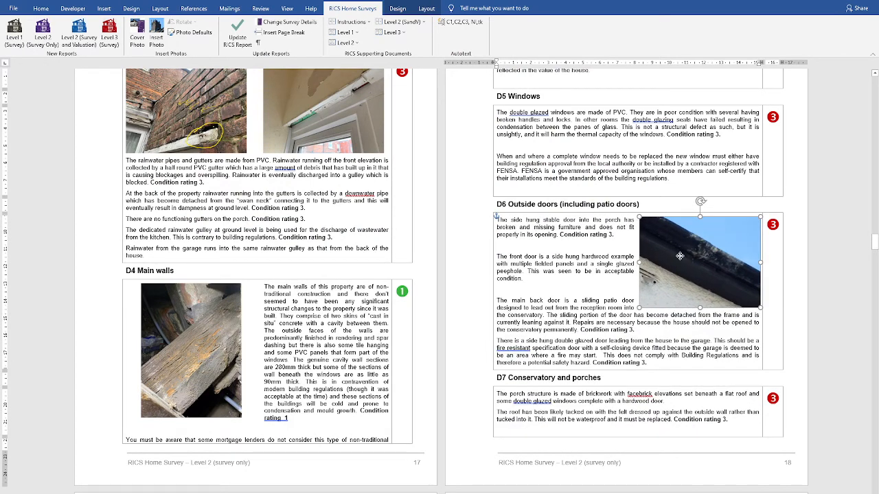